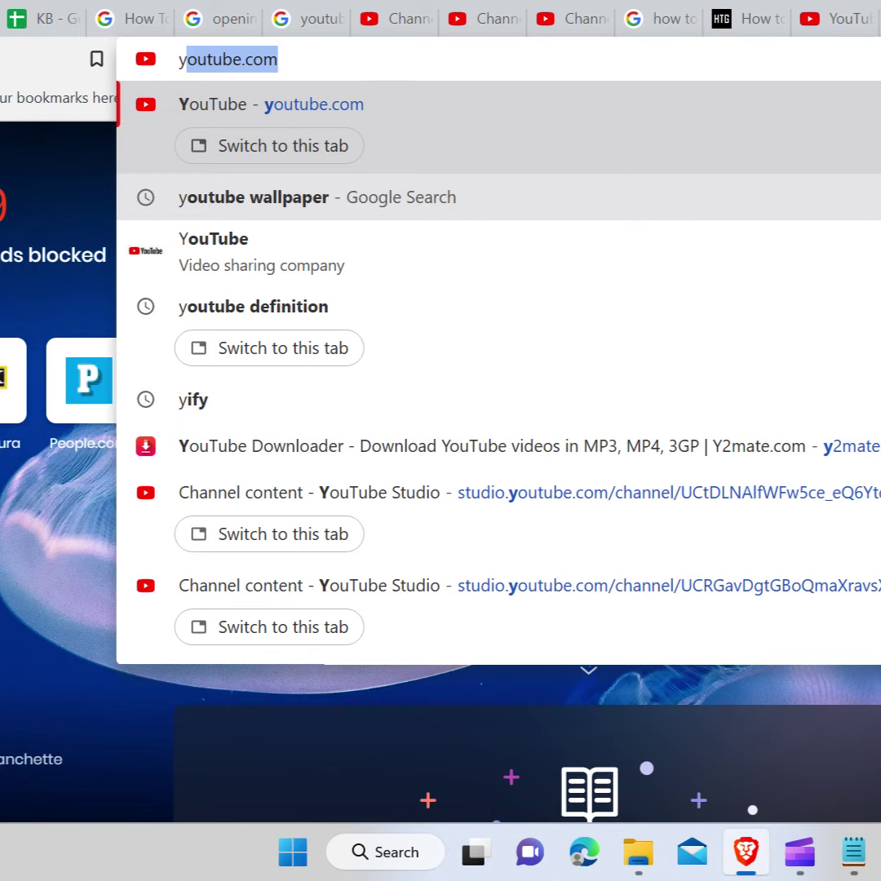
Load youtube.com in Brave from the address bar
key("Return")
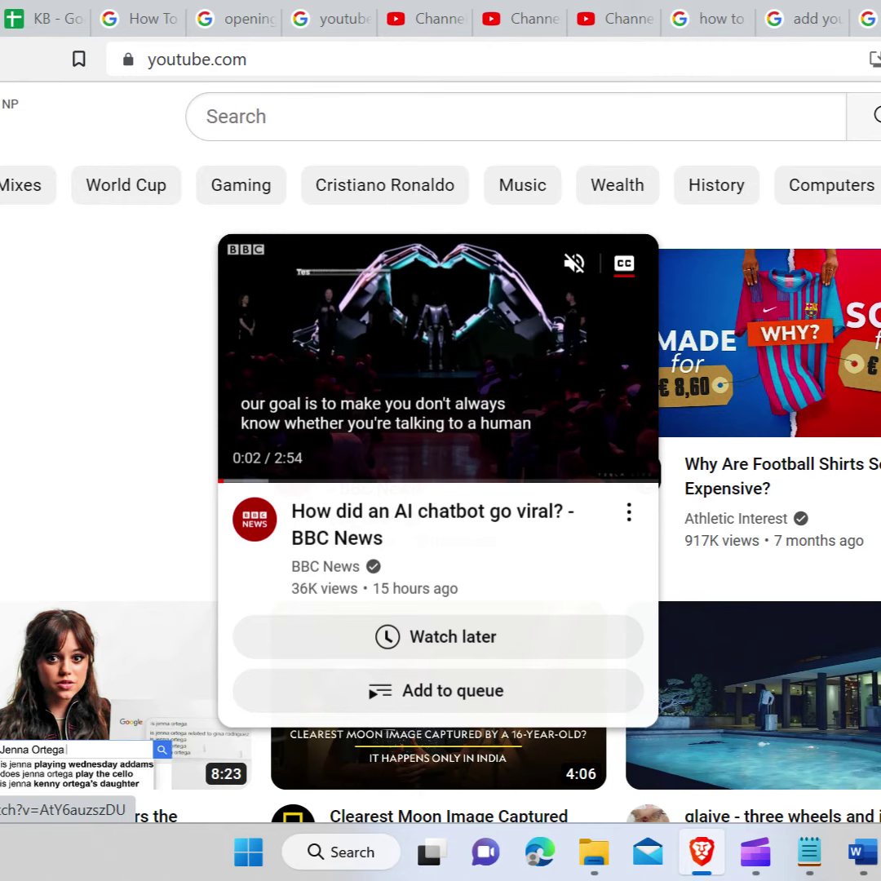
Queue the BBC News AI chatbot and football shirts videos, then expand the miniplayer
left_click(453, 690)
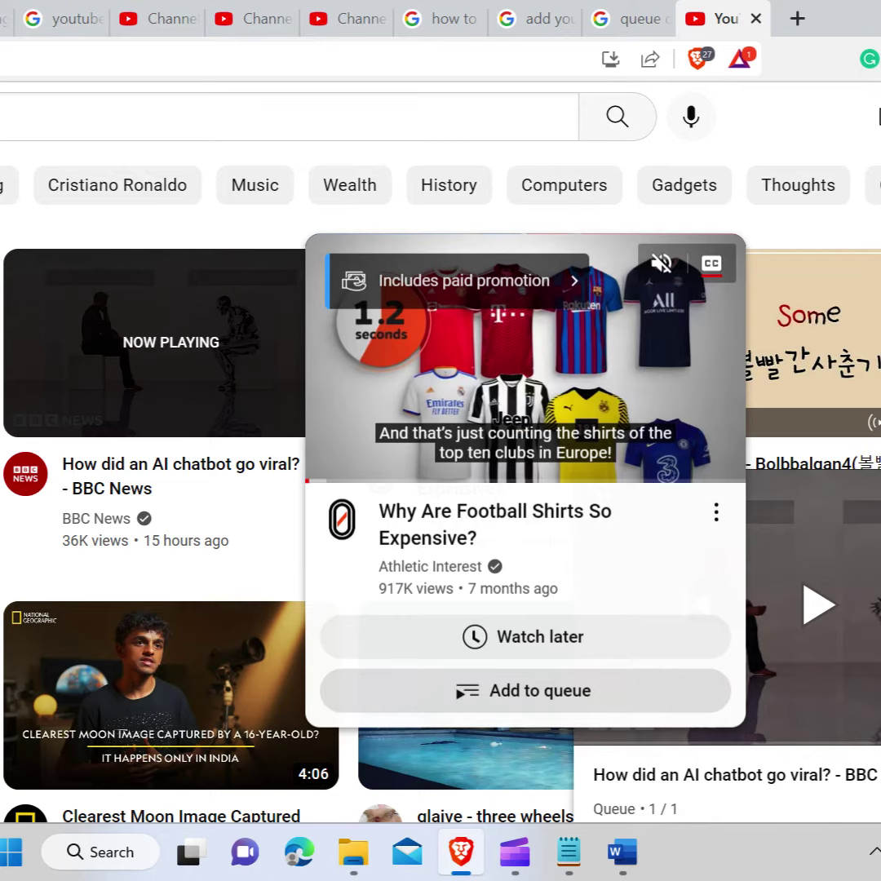
left_click(526, 691)
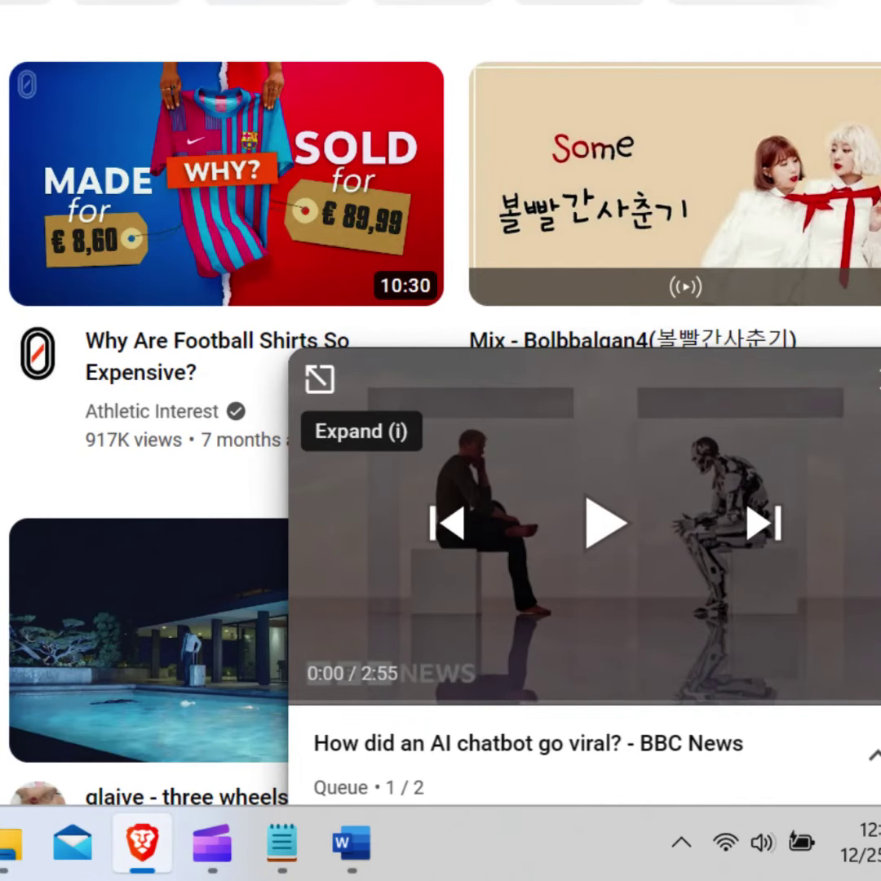
left_click(319, 379)
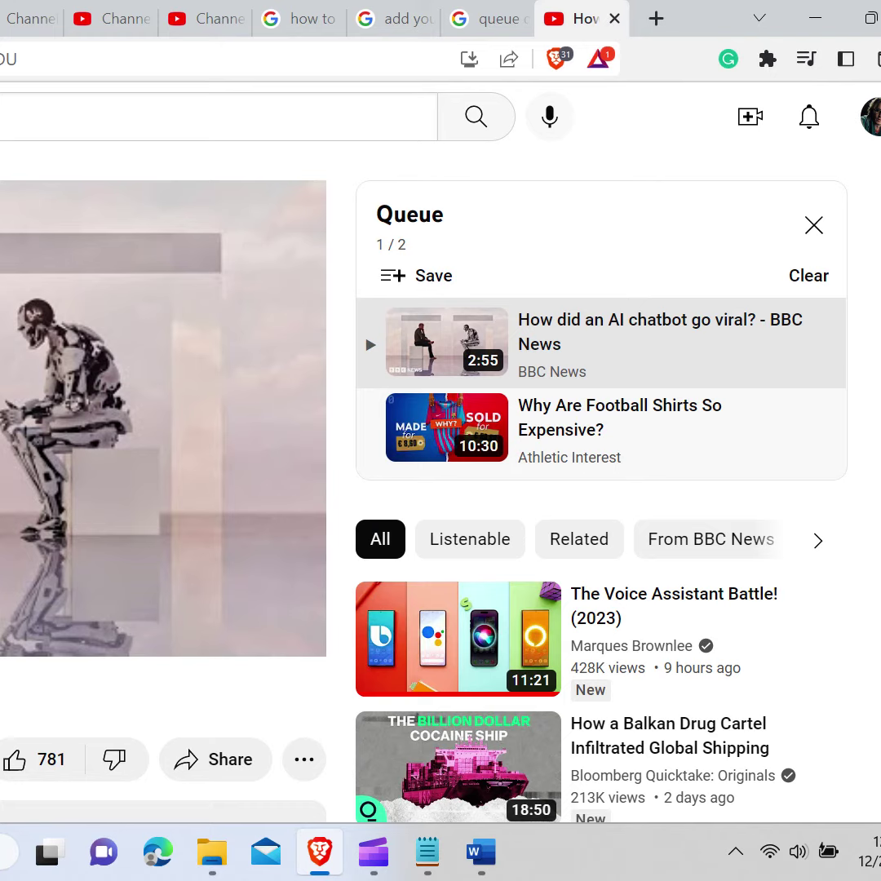
Add Marques Brownlee's 'The Voice Assistant Battle! (2023)' to the queue from the sidebar
left_click(832, 597)
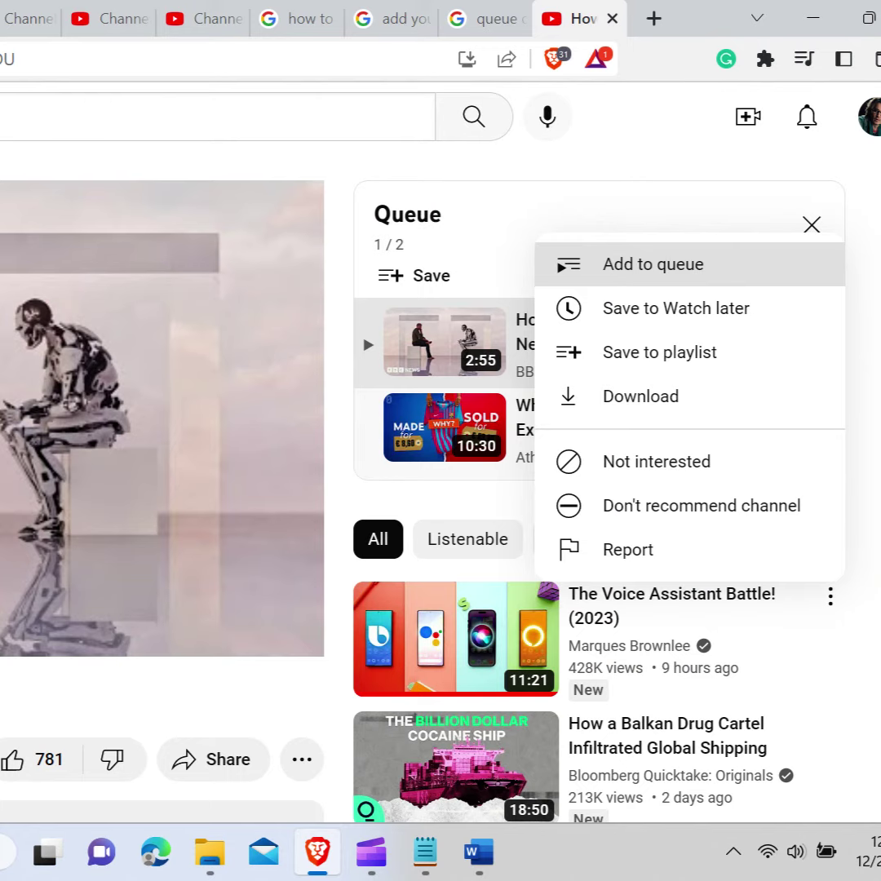
left_click(653, 264)
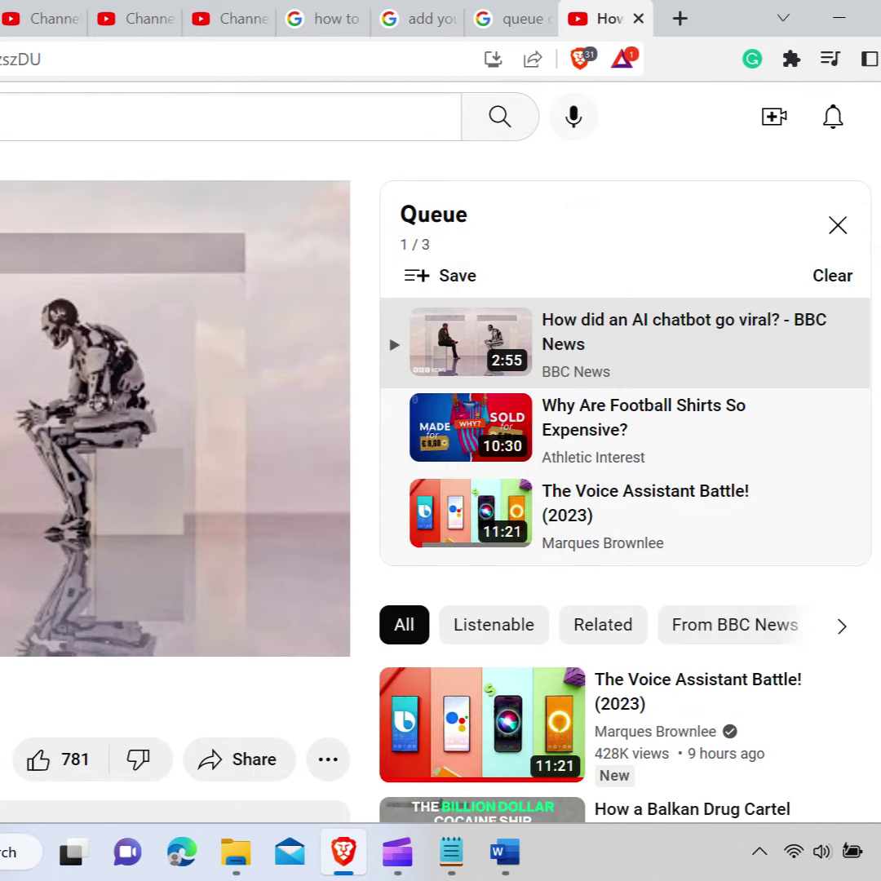